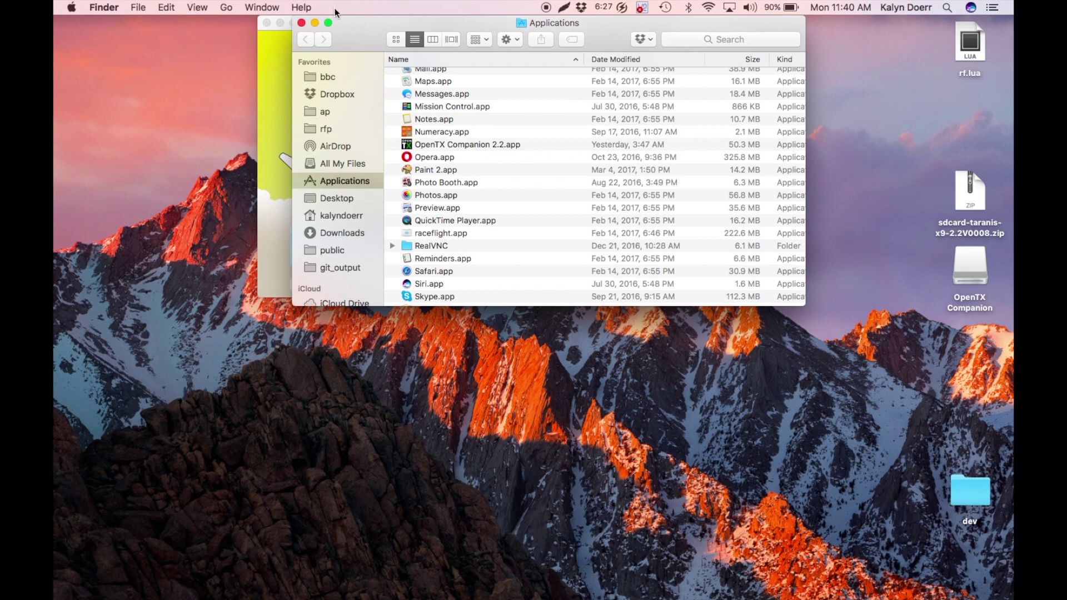
- Close the Applications window, launch OpenTX Companion 2.2 and close its installer disk window
{"action": "left_click", "coordinate": [301, 22]}
{"action": "double_click", "coordinate": [385, 88]}
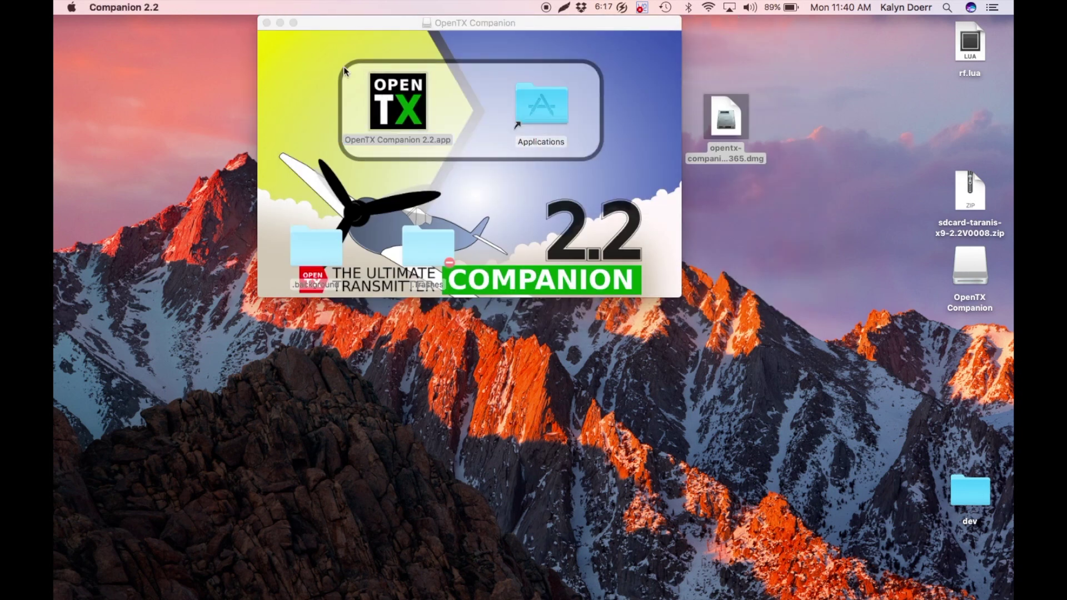
{"action": "left_click", "coordinate": [267, 23]}
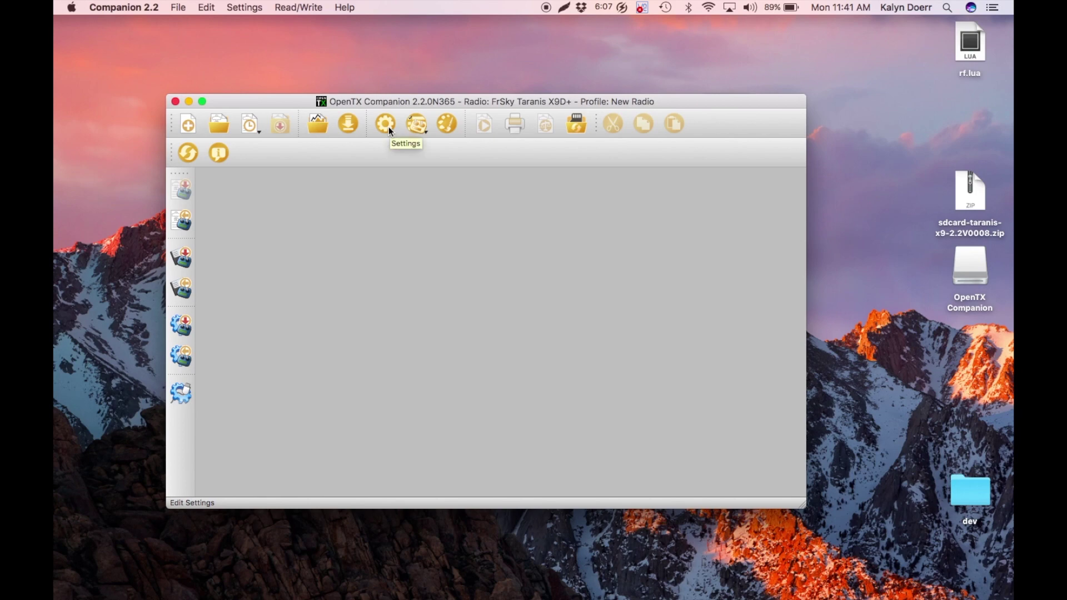
- Review the radio profile and the application settings, including the nightly build and update check options, and accept them
{"action": "left_click", "coordinate": [389, 128]}
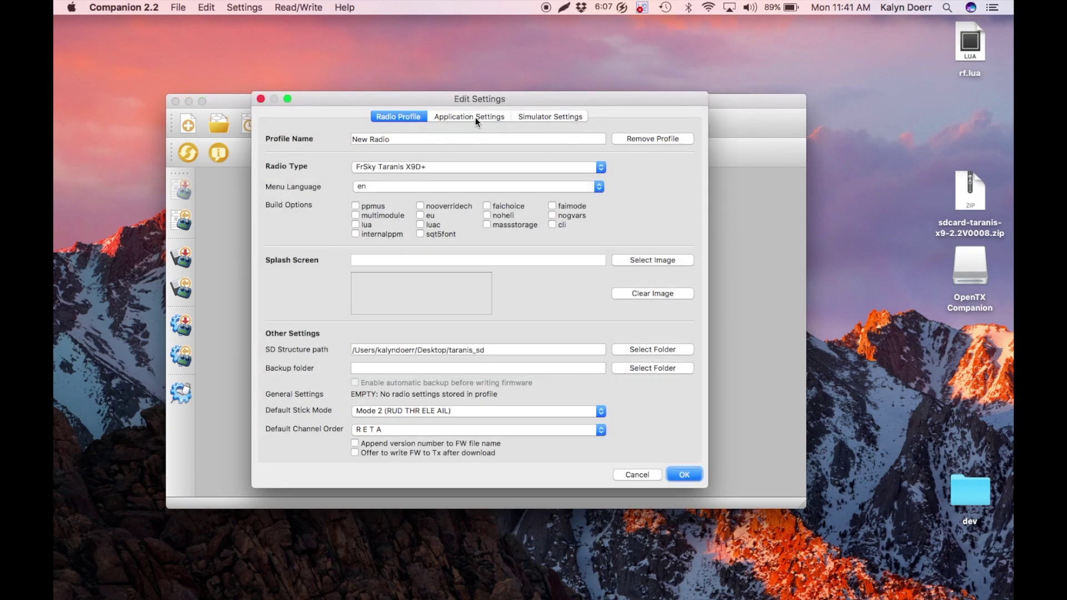
{"action": "left_click", "coordinate": [475, 118]}
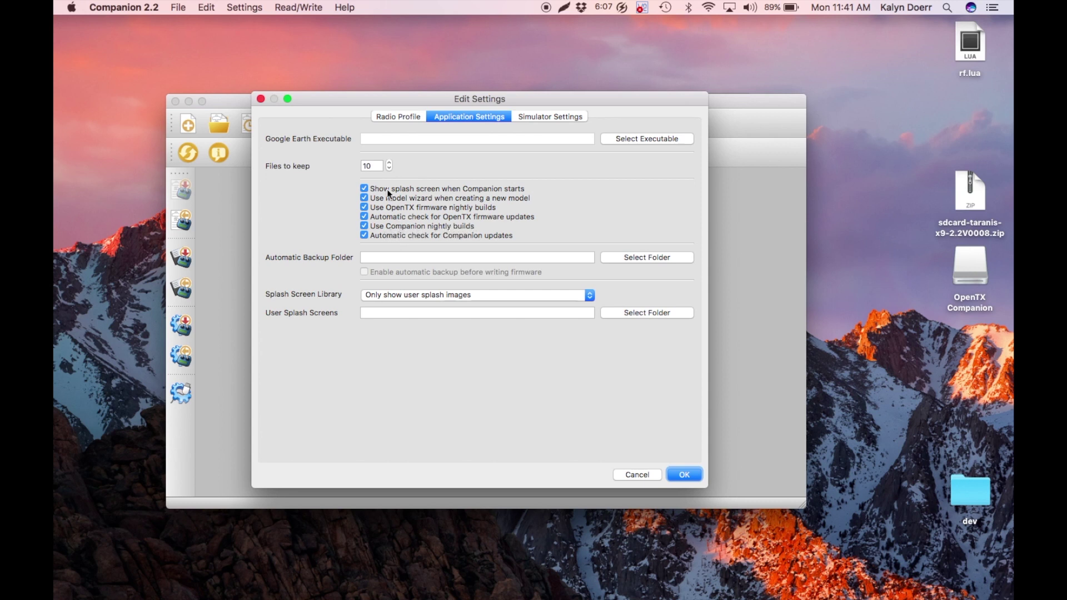
{"action": "left_click", "coordinate": [690, 474]}
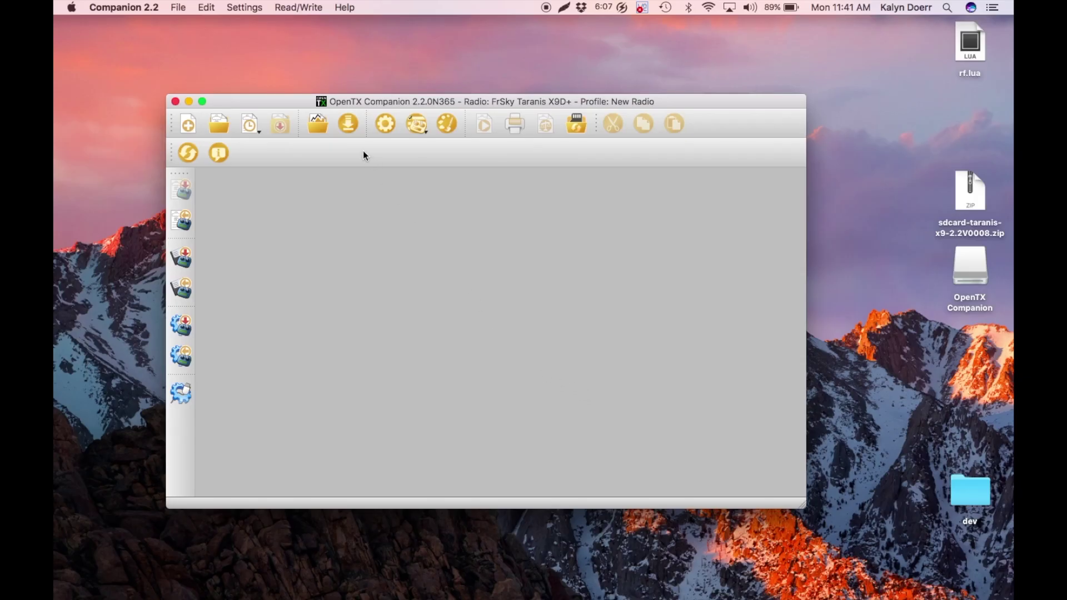
- Check for updates to the opentx-x9d+-en firmware
{"action": "left_click", "coordinate": [350, 123]}
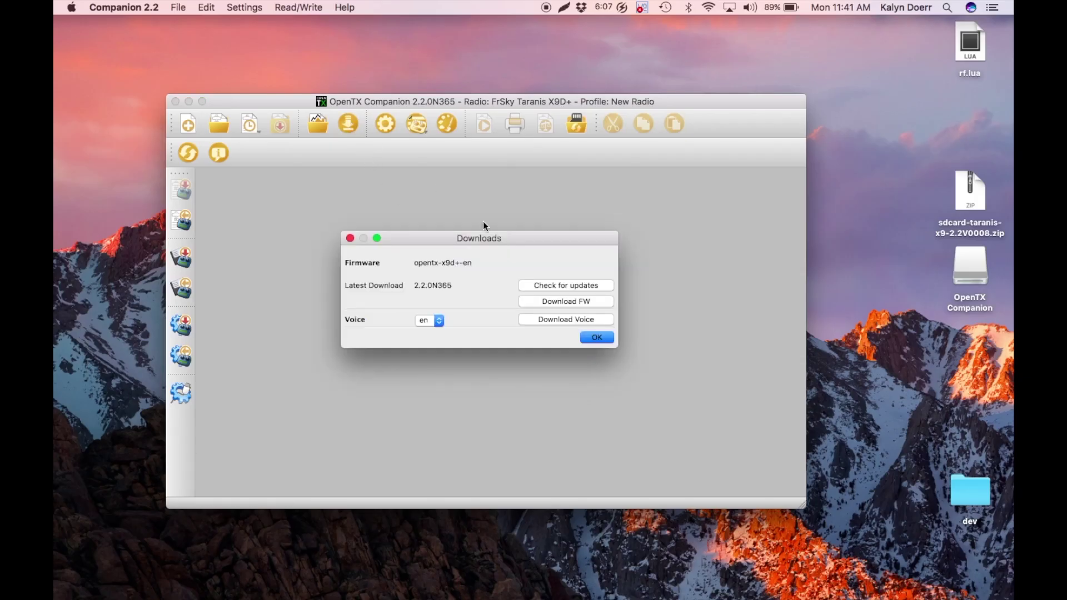
{"action": "left_click", "coordinate": [572, 288]}
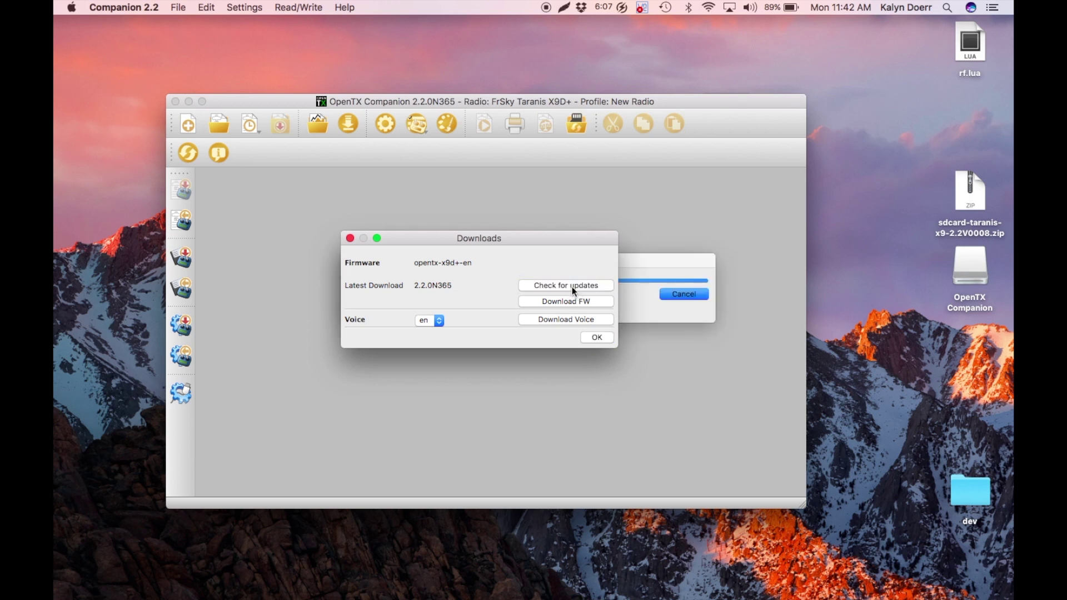
{"action": "left_click", "coordinate": [549, 317]}
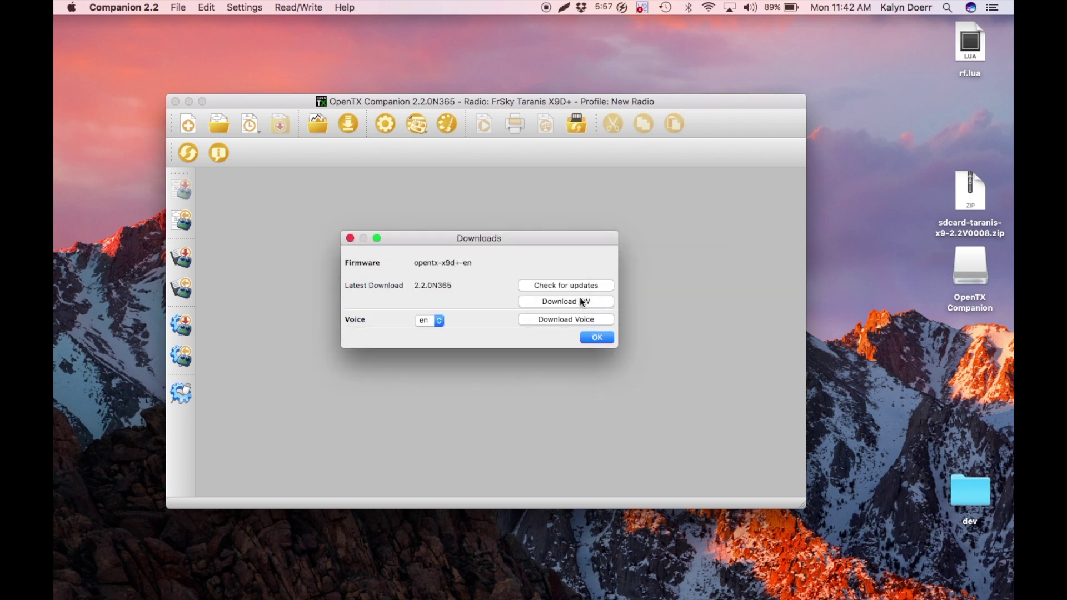
- Download the firmware and save it to the Desktop as opentx-x9d+-en.bin
{"action": "left_click", "coordinate": [579, 301]}
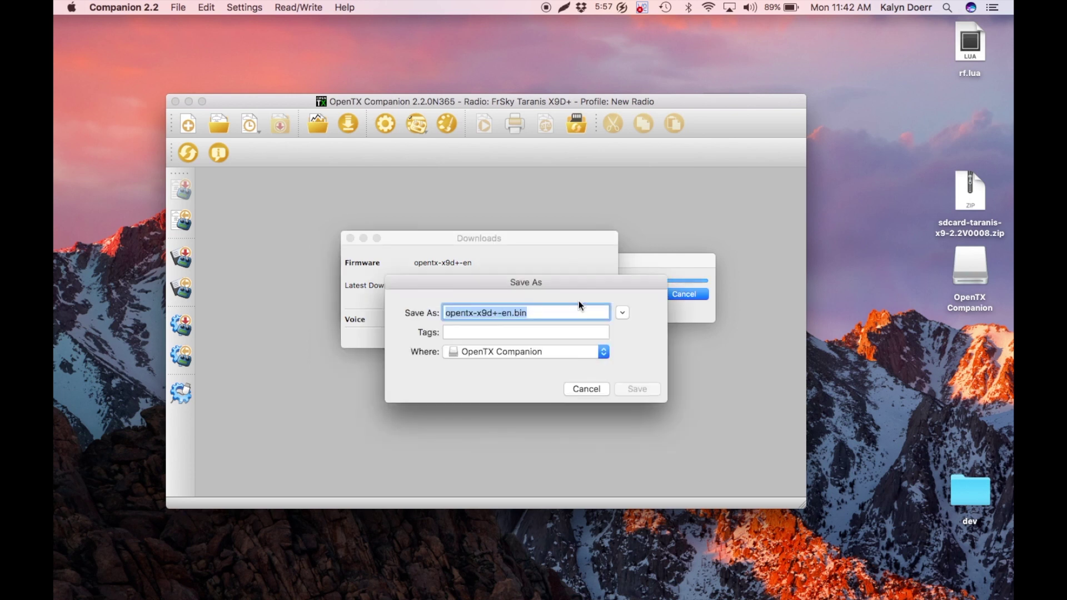
{"action": "left_click", "coordinate": [529, 351]}
{"action": "left_click", "coordinate": [502, 500]}
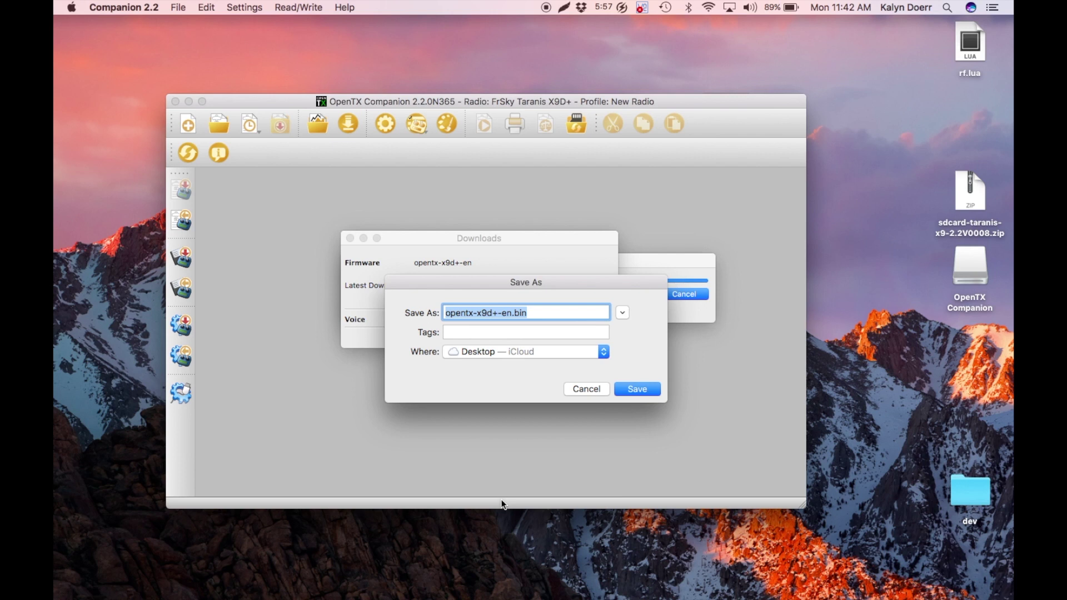
{"action": "left_click", "coordinate": [636, 390]}
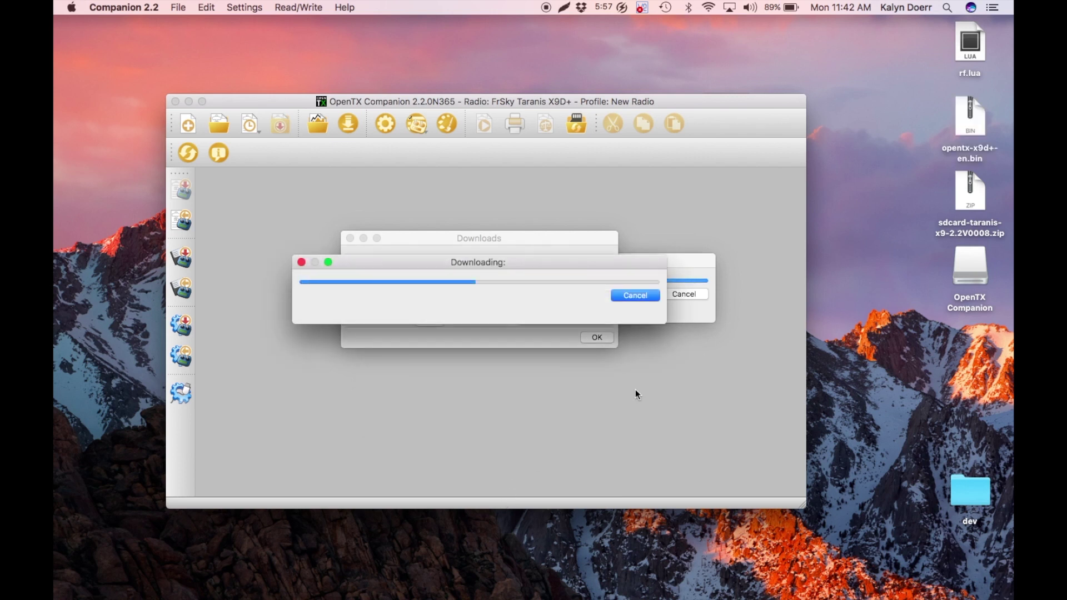
{"action": "left_click", "coordinate": [592, 341]}
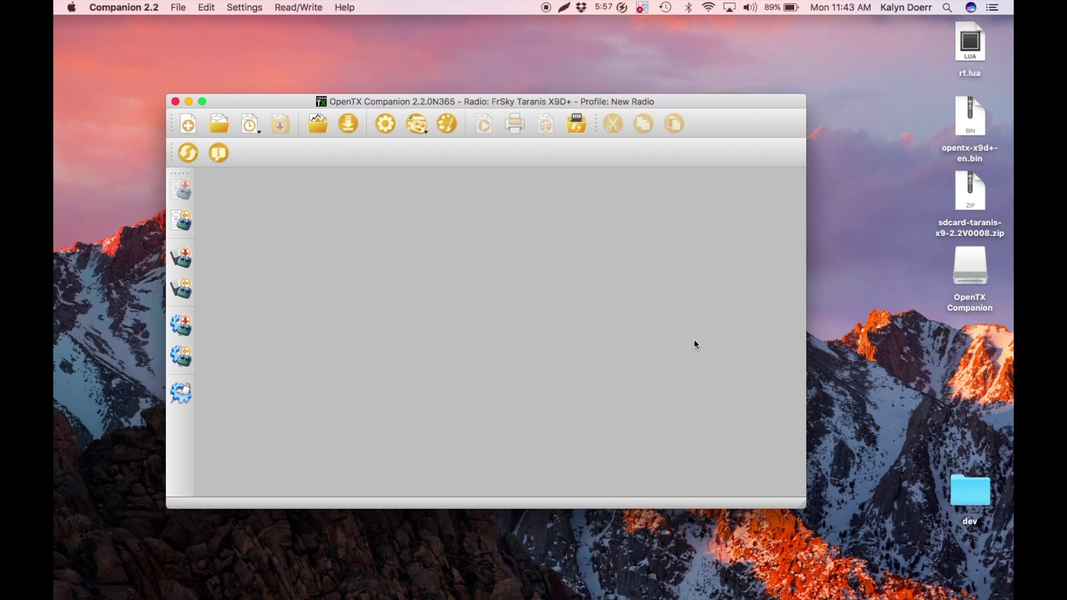
- Open the NO NAME SD card volume and move all its items from BMP through SOUNDS to the Trash
{"action": "left_click", "coordinate": [867, 325]}
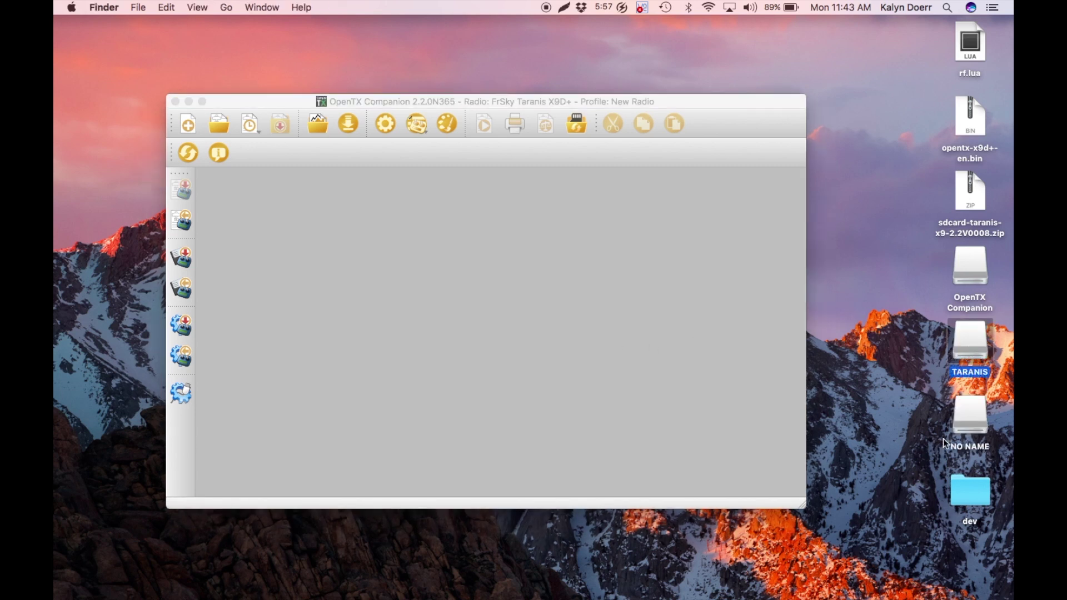
{"action": "left_click", "coordinate": [965, 420]}
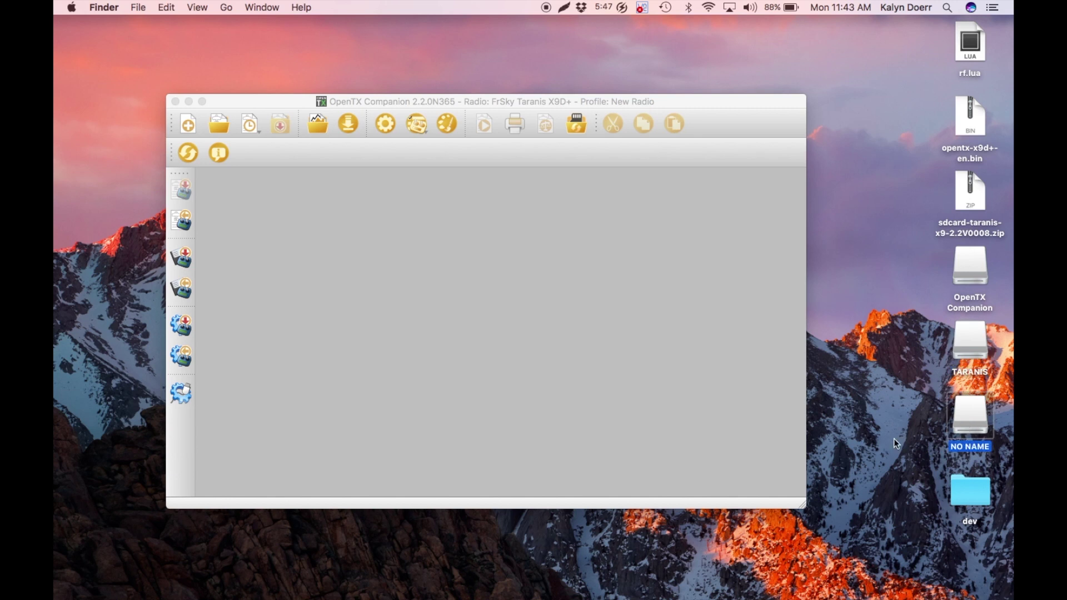
{"action": "double_click", "coordinate": [973, 424]}
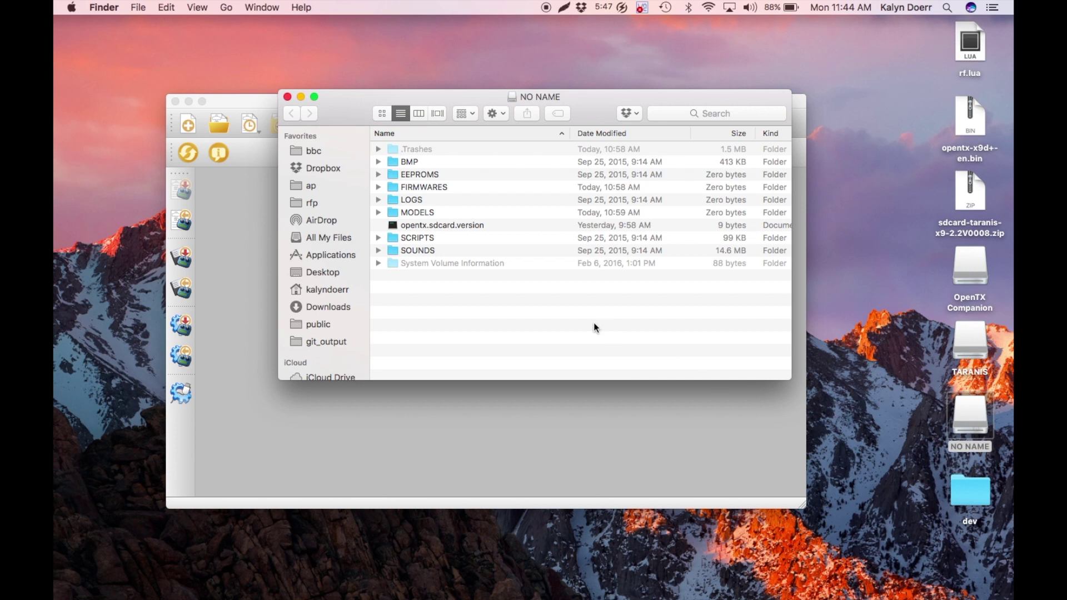
{"action": "left_click", "coordinate": [416, 251]}
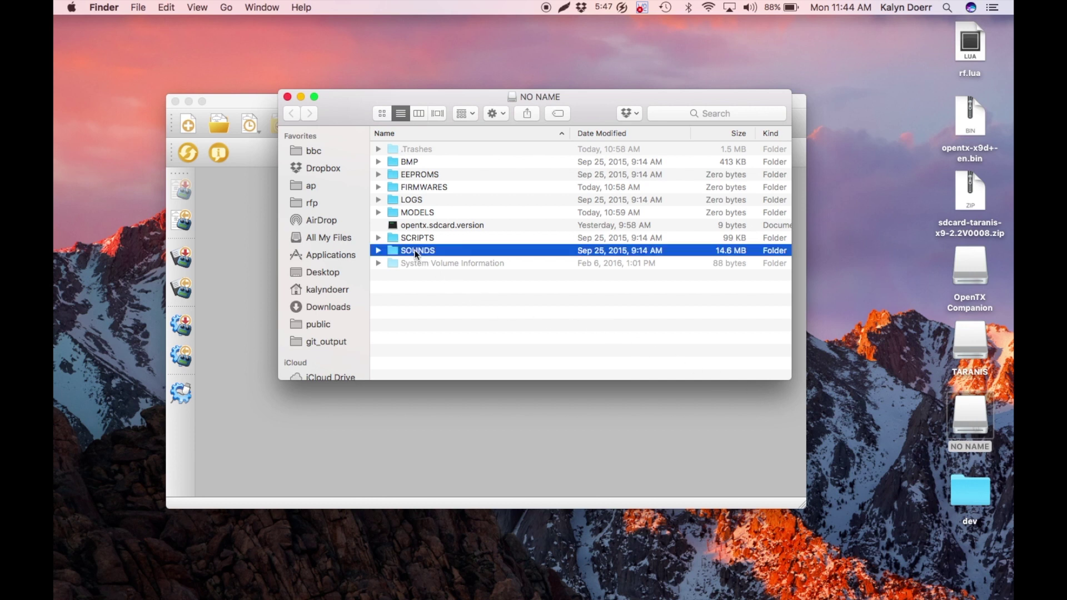
{"action": "left_click", "coordinate": [408, 162], "text": "shift"}
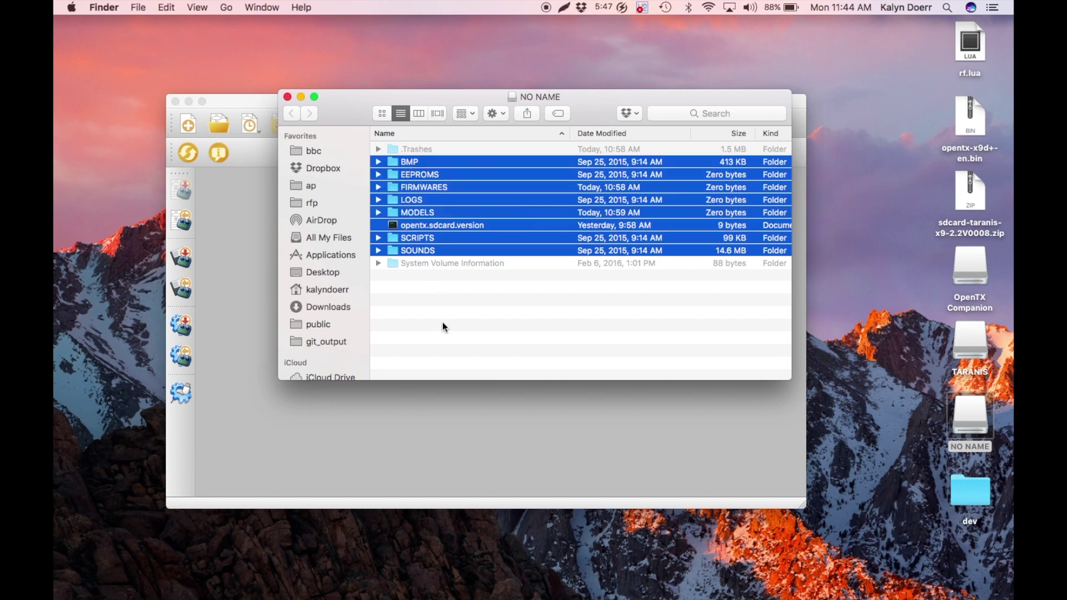
{"action": "right_click", "coordinate": [435, 208]}
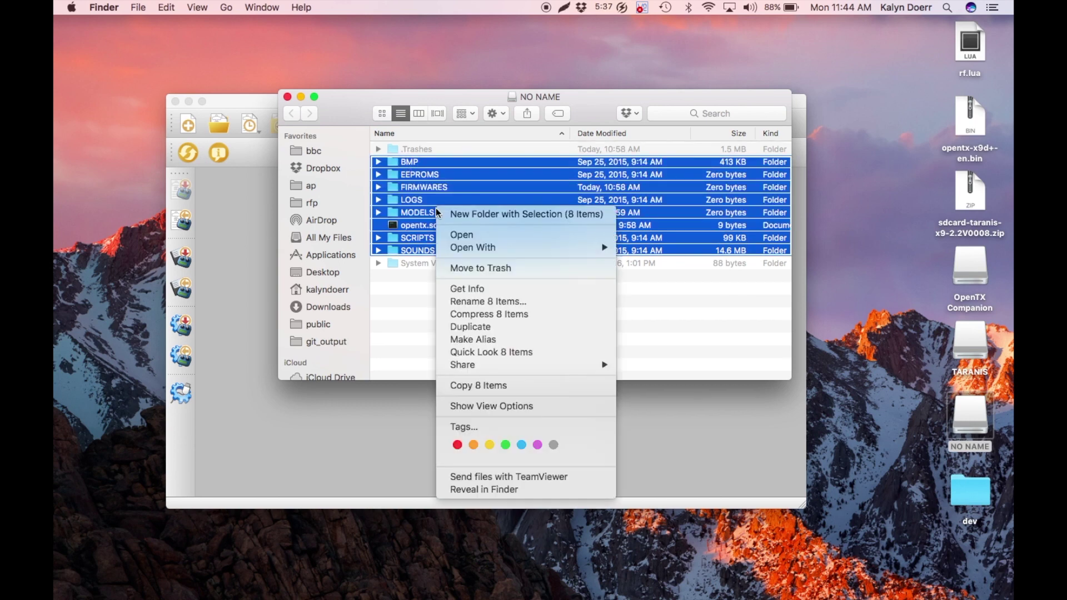
{"action": "left_click", "coordinate": [492, 269]}
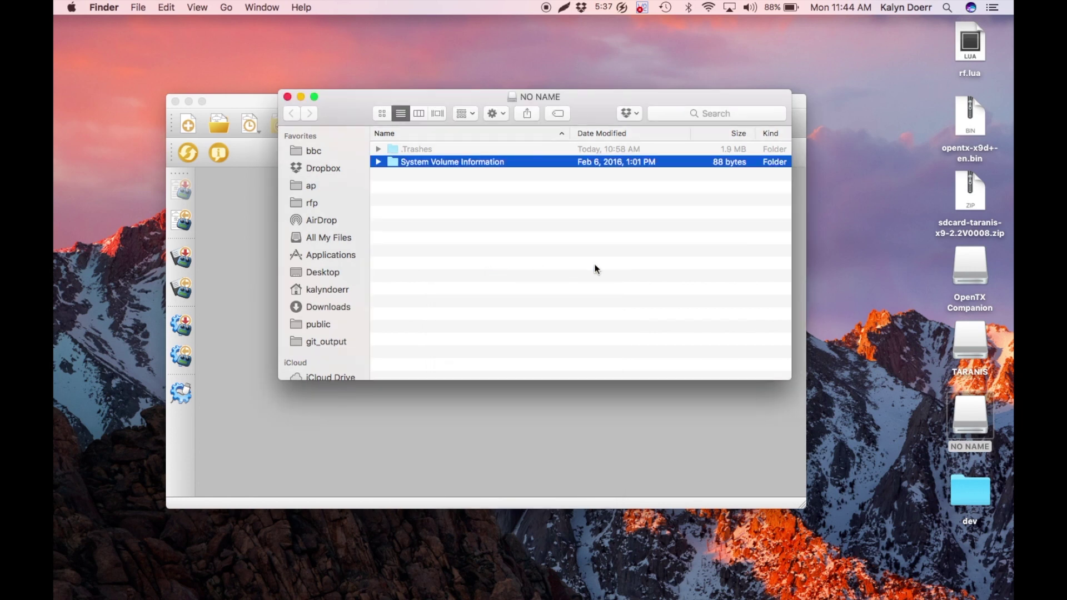
- Extract sdcard-taranis-x9-2.2V0008.zip on the desktop and copy the extracted folder's contents onto the NO NAME volume
{"action": "left_click", "coordinate": [880, 229]}
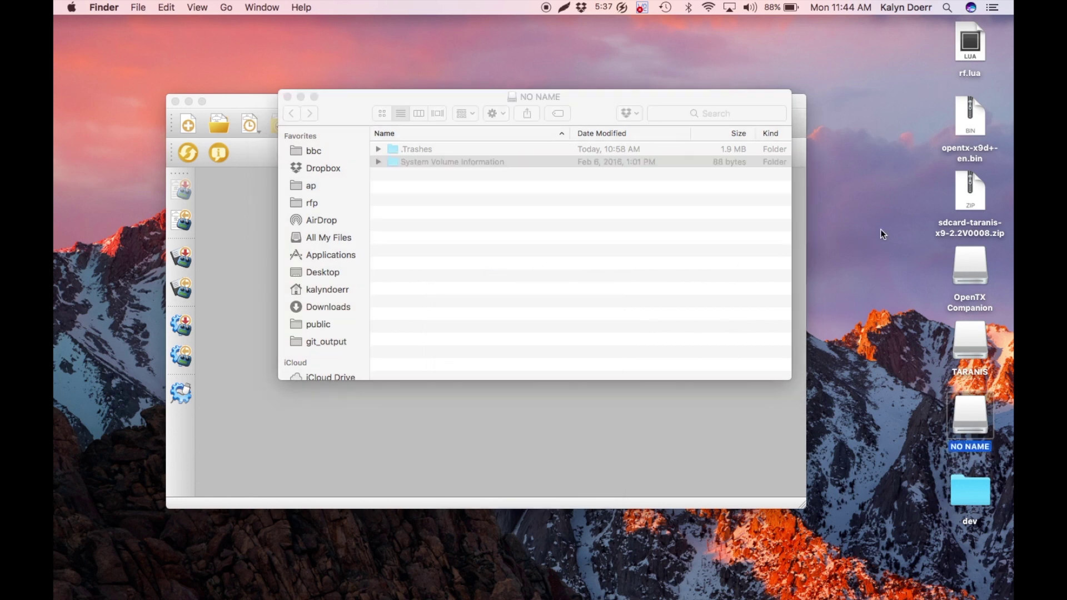
{"action": "double_click", "coordinate": [977, 198]}
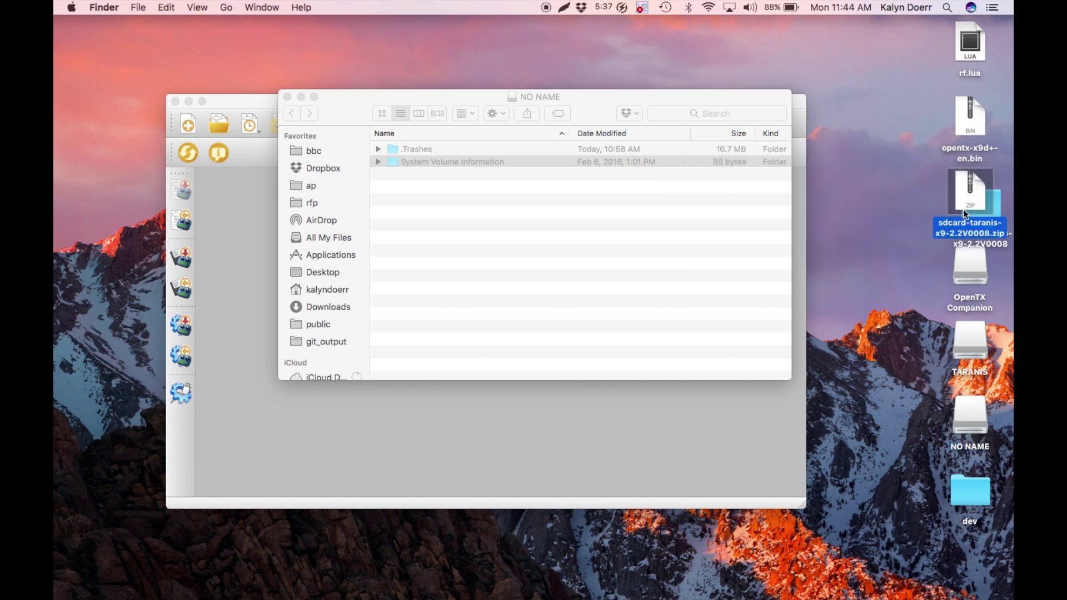
{"action": "left_click_drag", "start_coordinate": [994, 214], "coordinate": [892, 203]}
{"action": "double_click", "coordinate": [892, 203]}
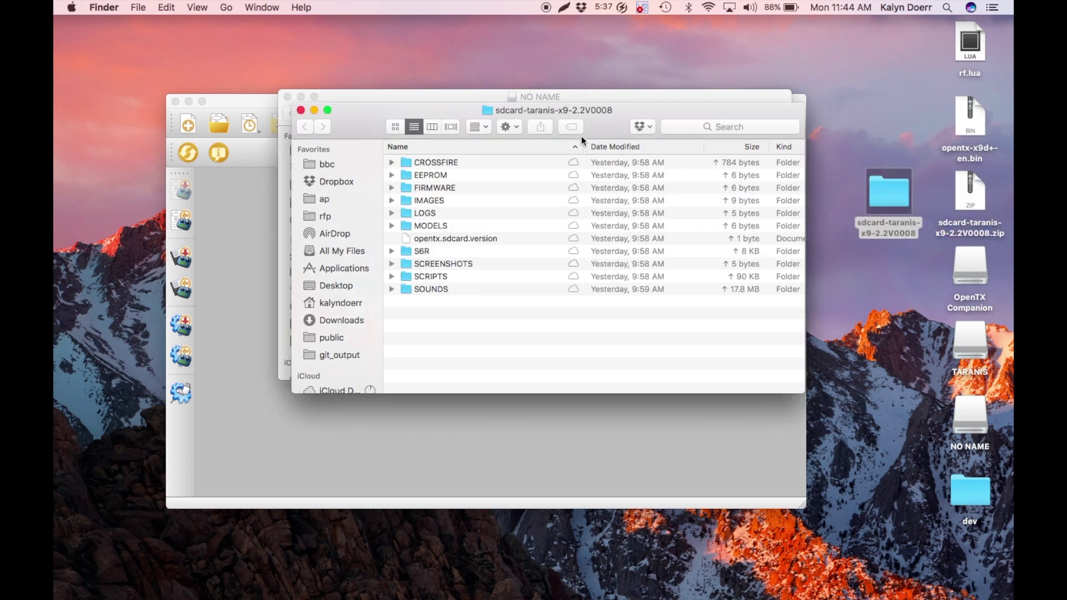
{"action": "left_click_drag", "start_coordinate": [557, 108], "coordinate": [842, 137]}
{"action": "left_click_drag", "start_coordinate": [767, 340], "coordinate": [469, 249]}
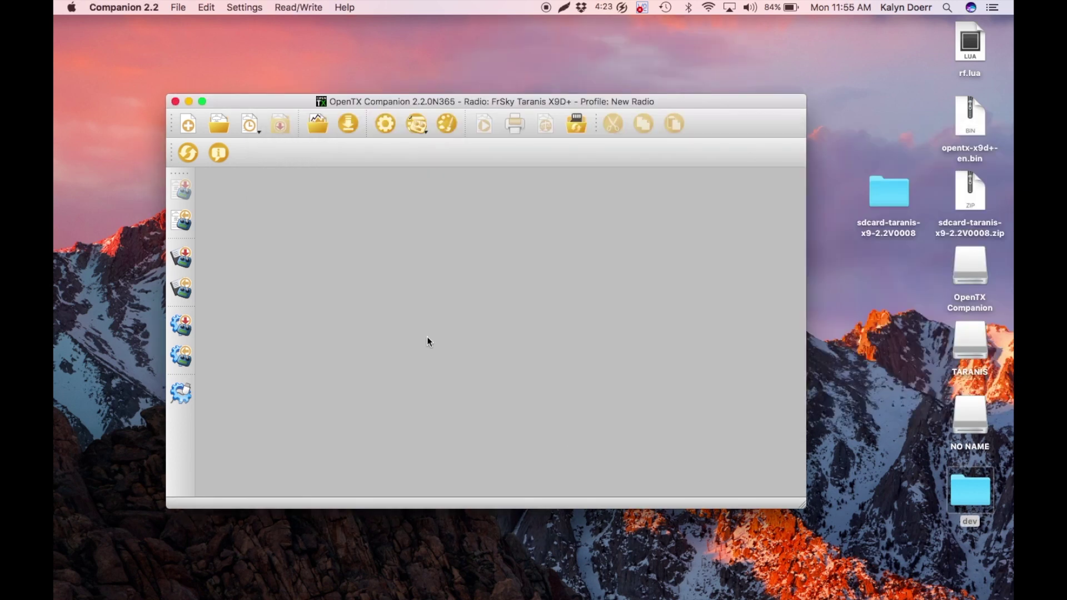
- Write the opentx-x9d+-en.bin firmware to the radio with the firmware start screen and hardware compatibility check, and close Companion
{"action": "left_click", "coordinate": [182, 320]}
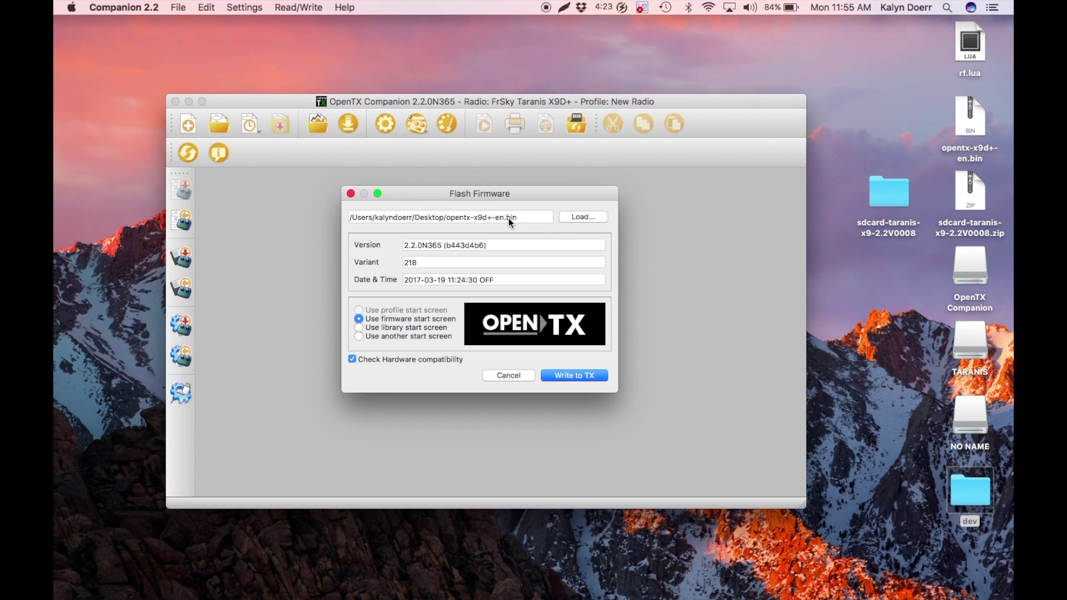
{"action": "left_click", "coordinate": [578, 379]}
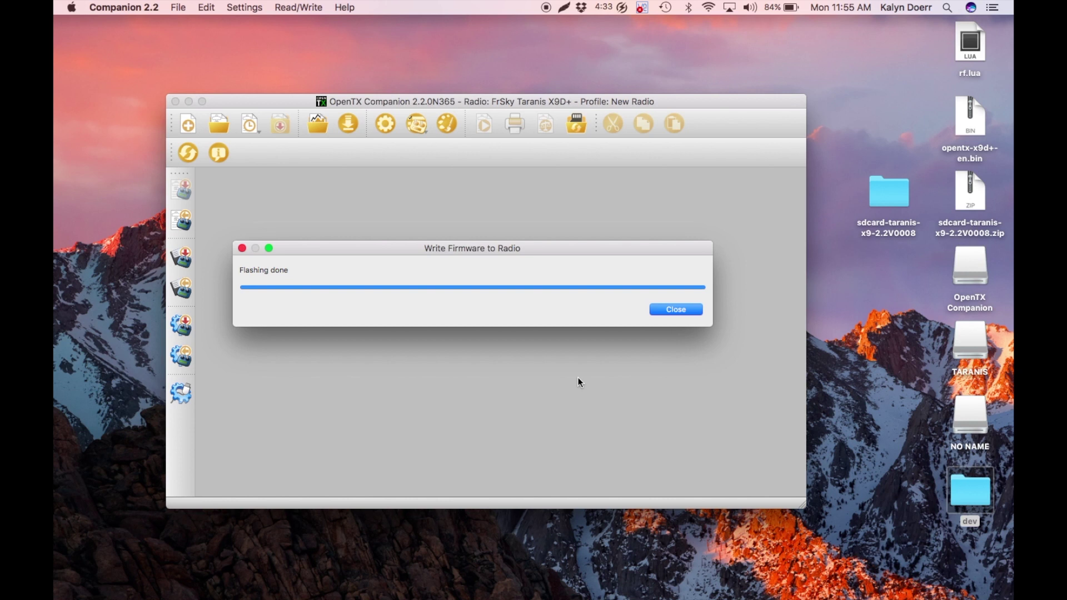
{"action": "left_click", "coordinate": [687, 314]}
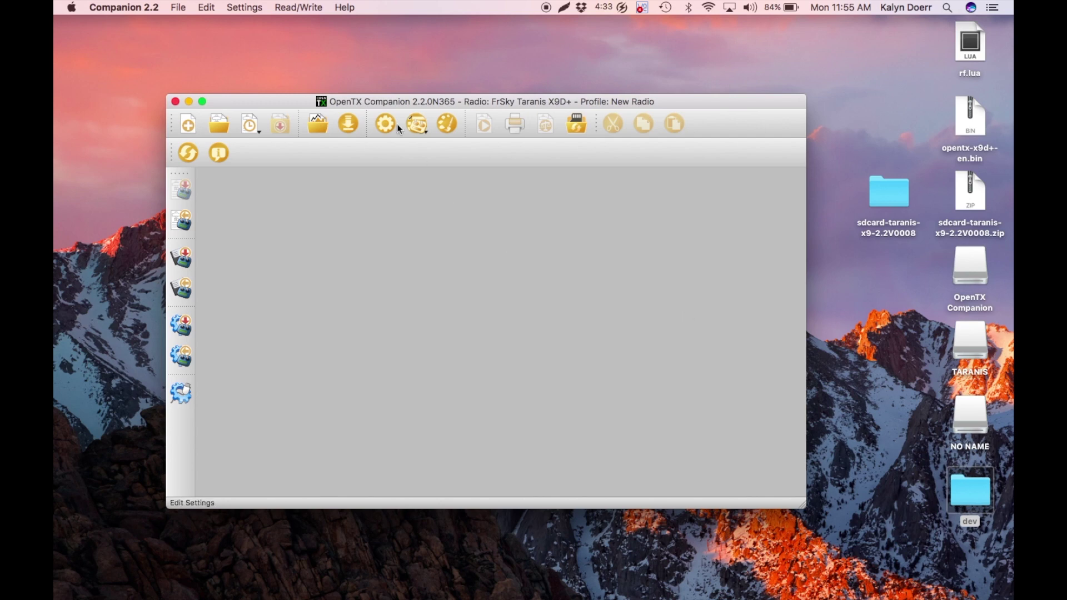
{"action": "left_click", "coordinate": [175, 101]}
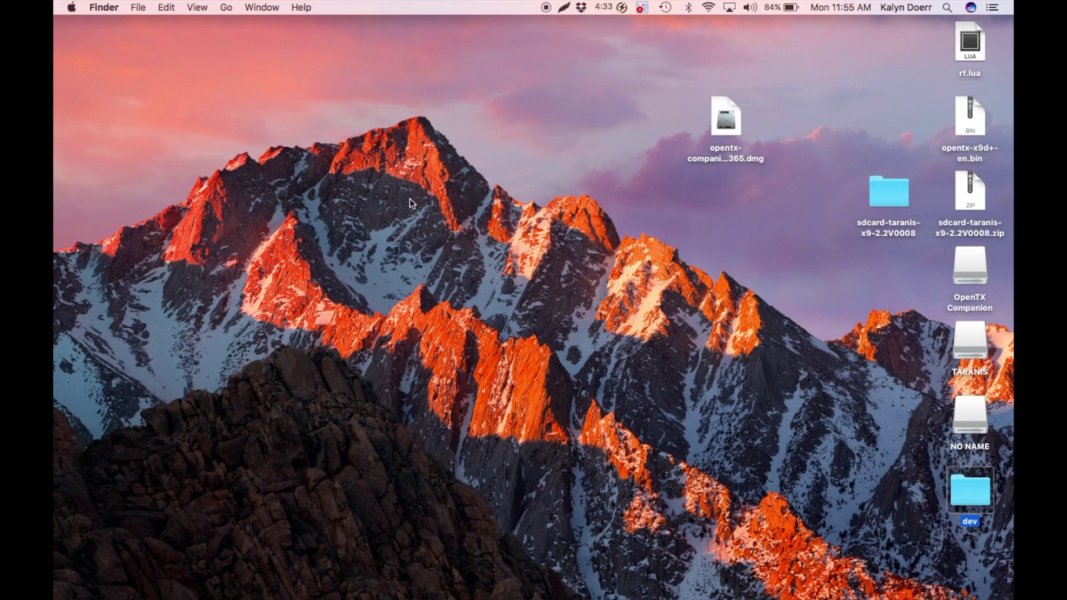
- Copy rf.lua from the desktop into the SCRIPTS/TELEMETRY folder of the NO NAME volume and close the folder window
{"action": "left_click", "coordinate": [974, 415]}
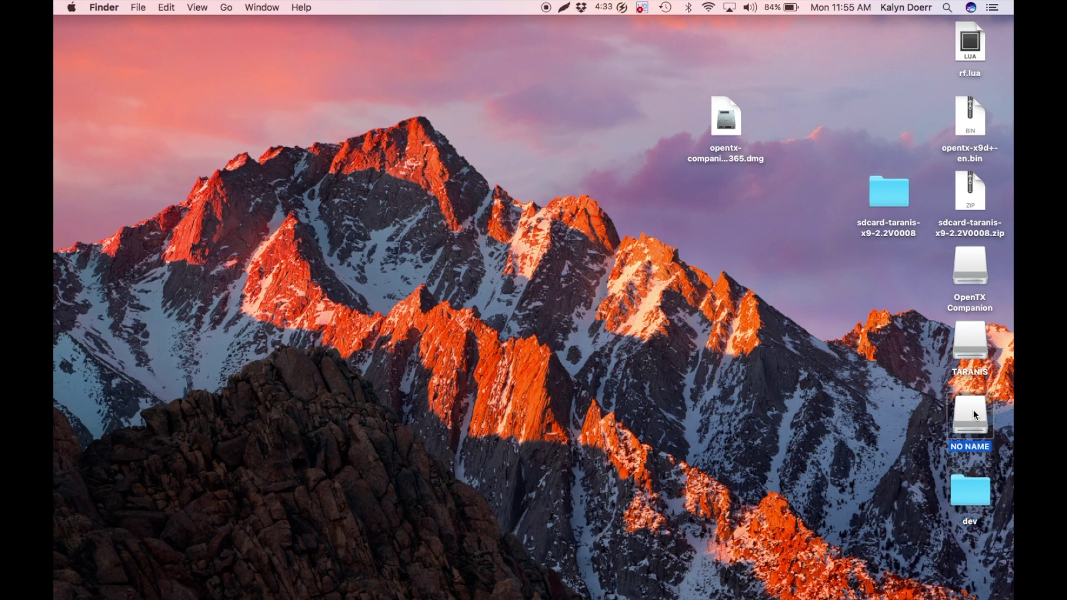
{"action": "double_click", "coordinate": [973, 414]}
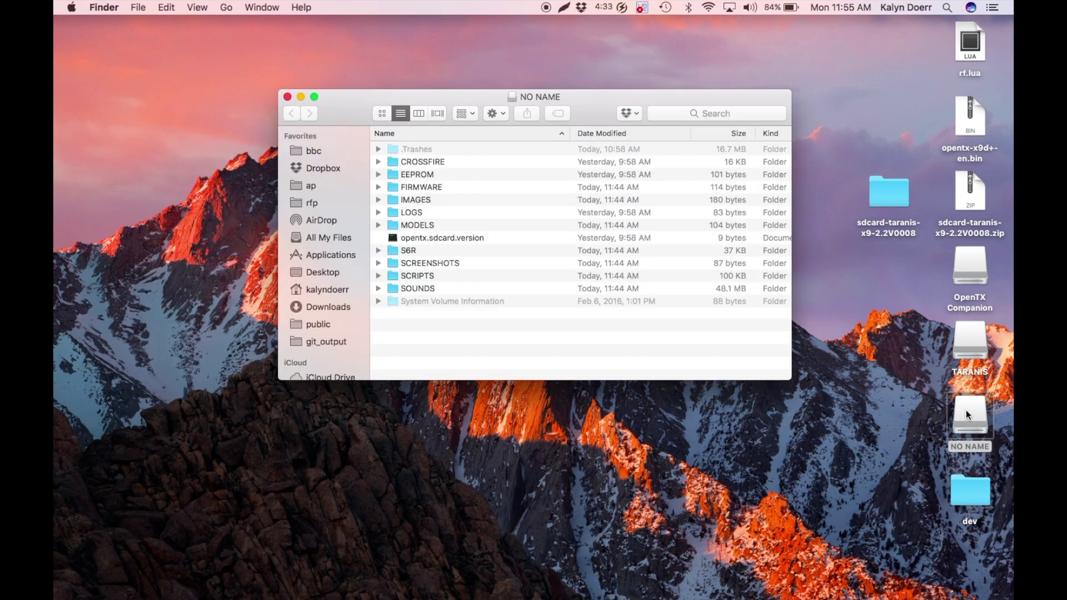
{"action": "double_click", "coordinate": [410, 275]}
{"action": "double_click", "coordinate": [433, 189]}
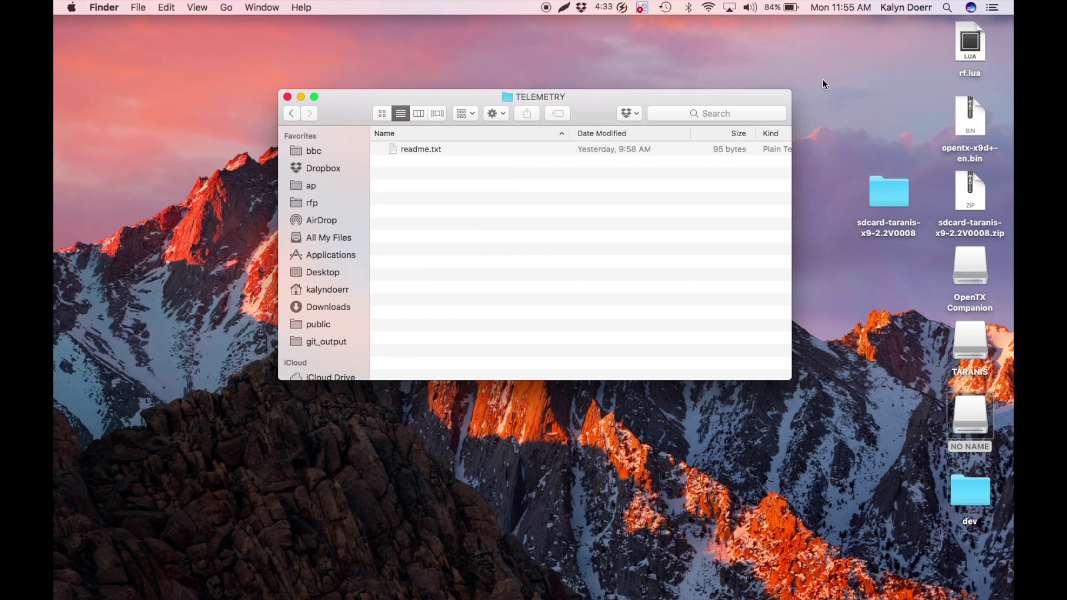
{"action": "left_click_drag", "start_coordinate": [976, 42], "coordinate": [702, 199]}
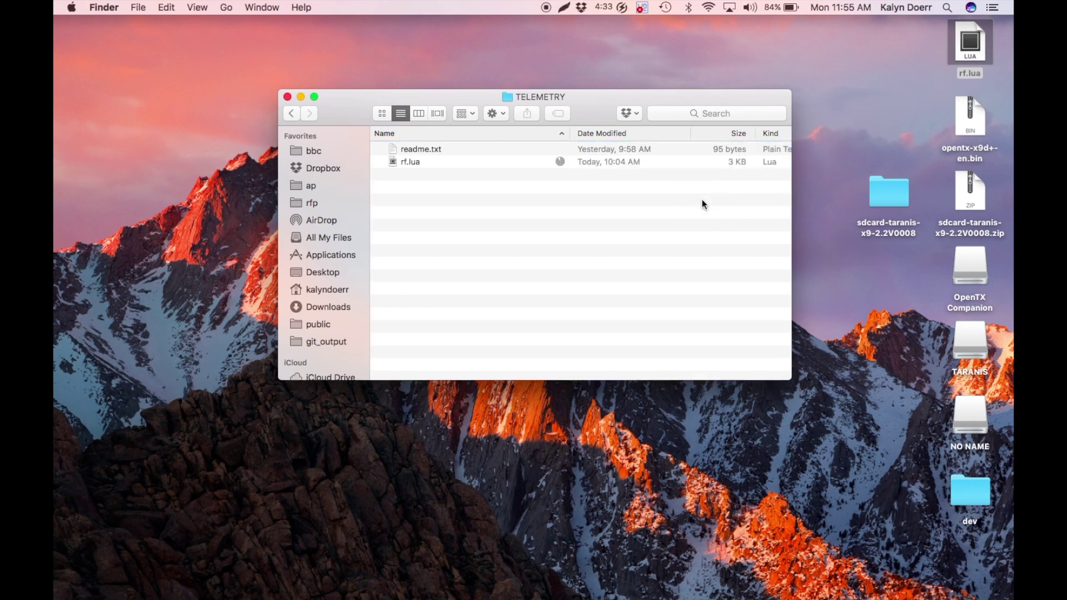
{"action": "left_click", "coordinate": [287, 97]}
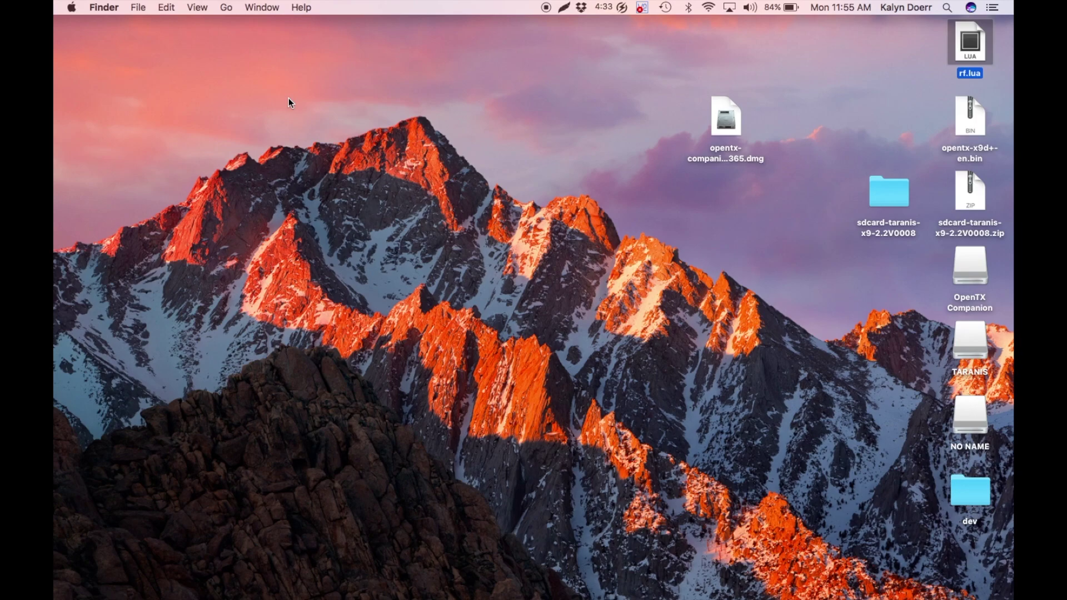